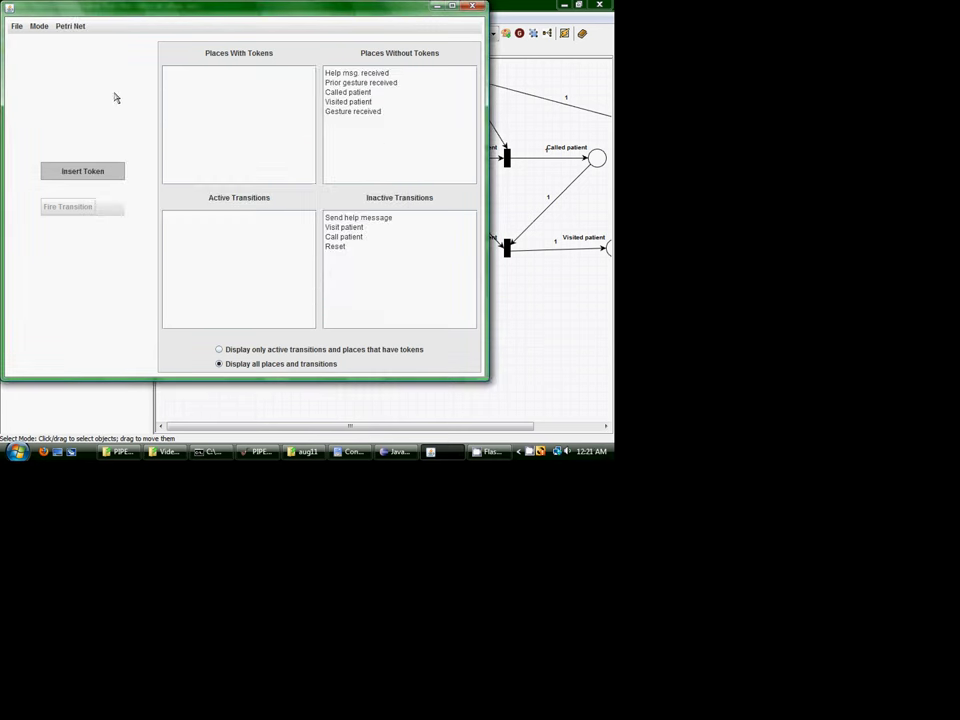
Add a condition so the Send help message transition accepts only tokens with the value Help Gesture.
left_click(70, 26)
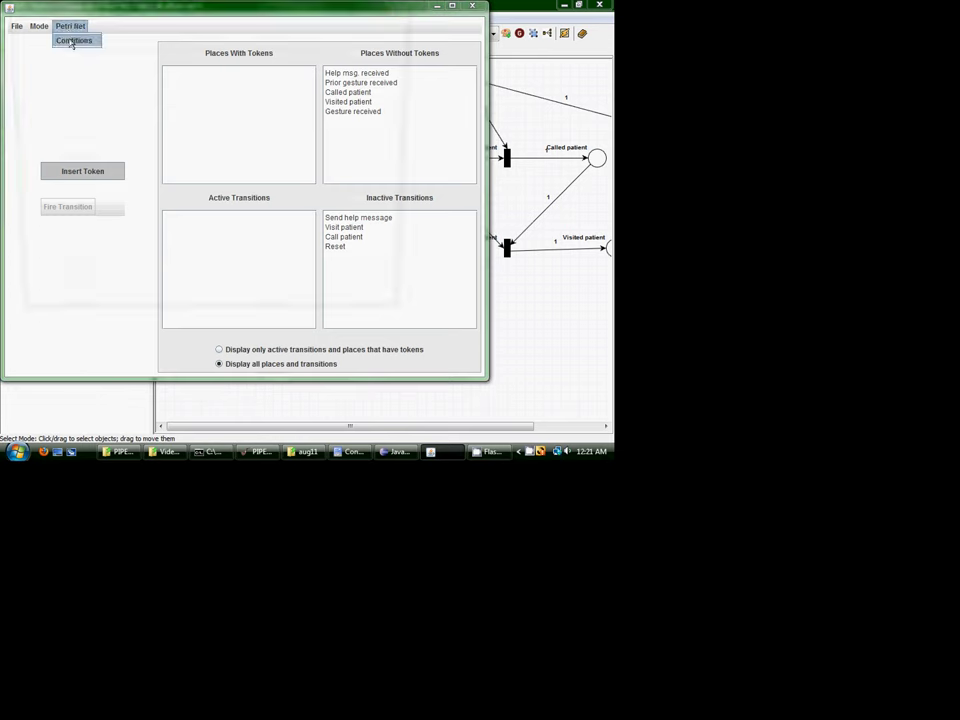
left_click(75, 39)
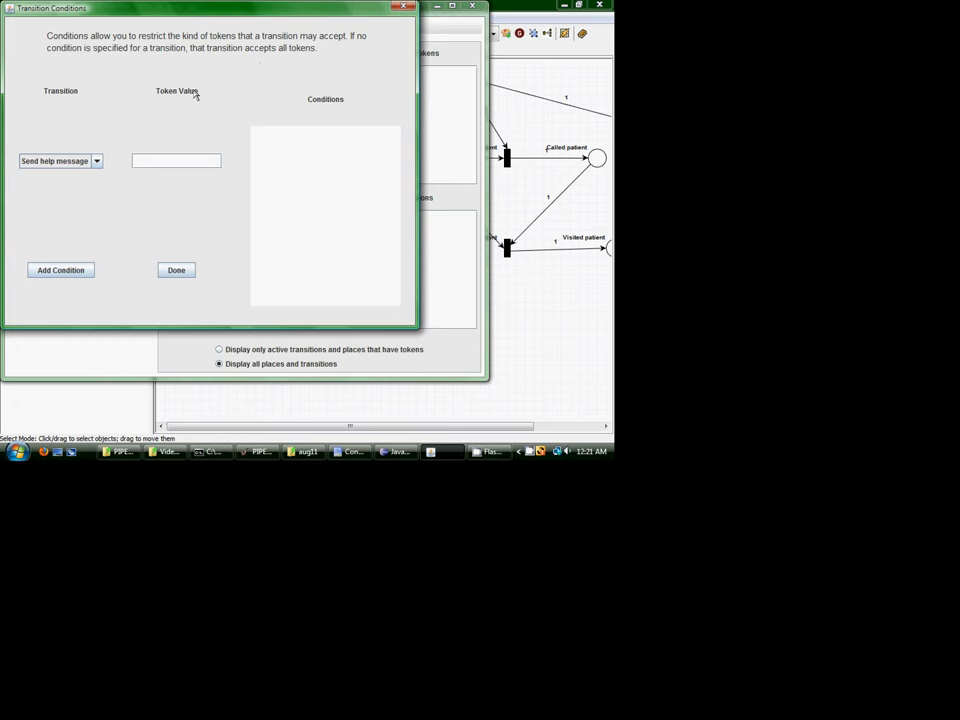
left_click(96, 161)
left_click(90, 176)
left_click(162, 162)
left_click(65, 272)
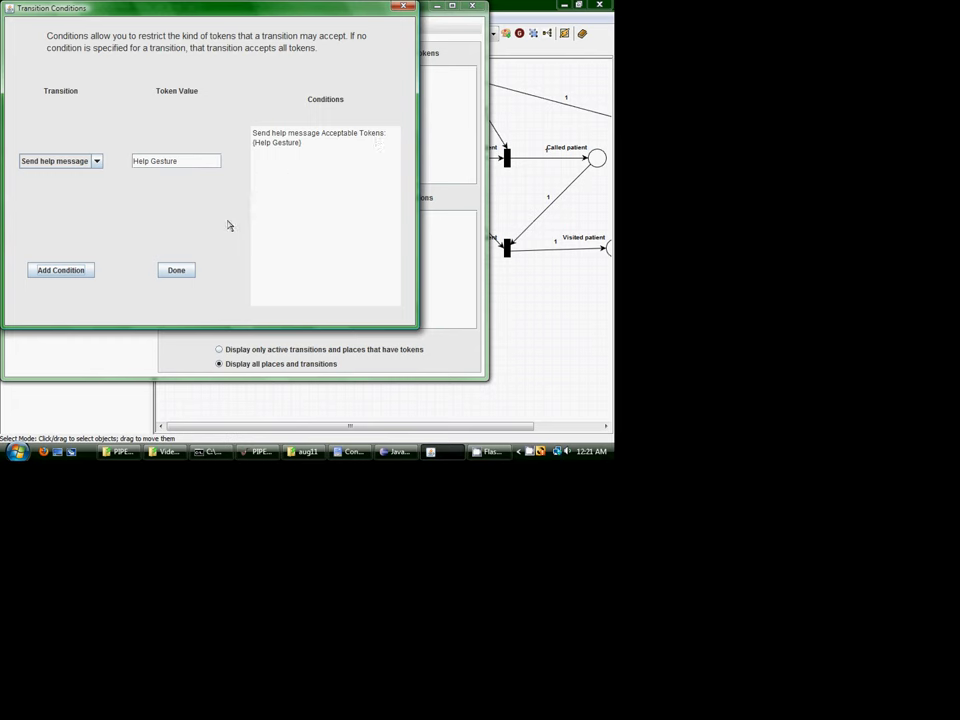
left_click(177, 272)
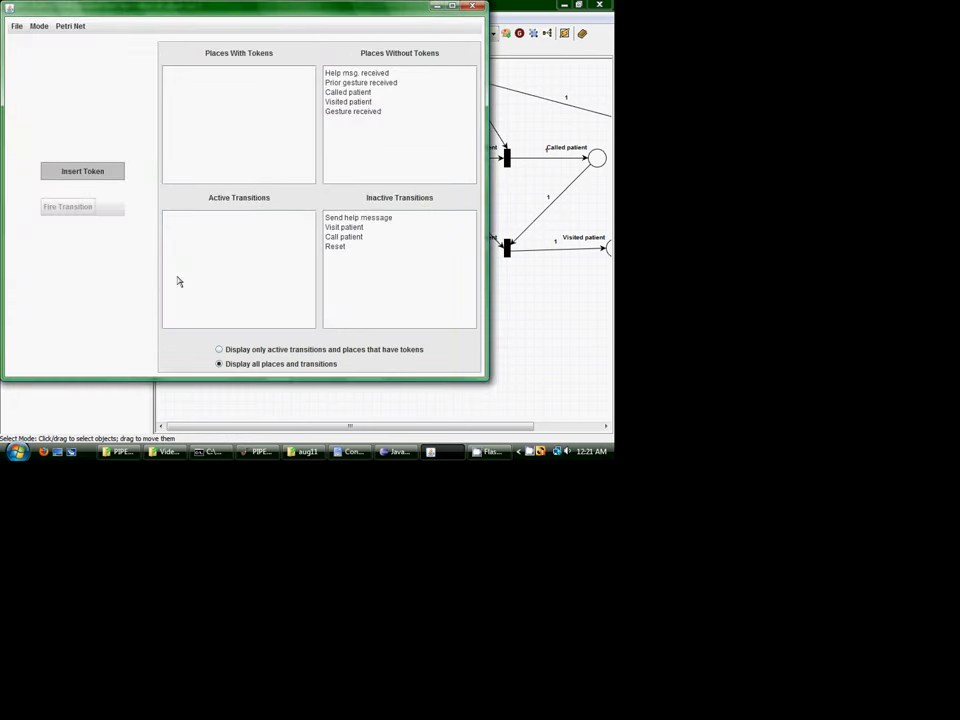
Switch to Simulation mode and insert a token with the value Other Gesture into the Gesture received place.
left_click(40, 28)
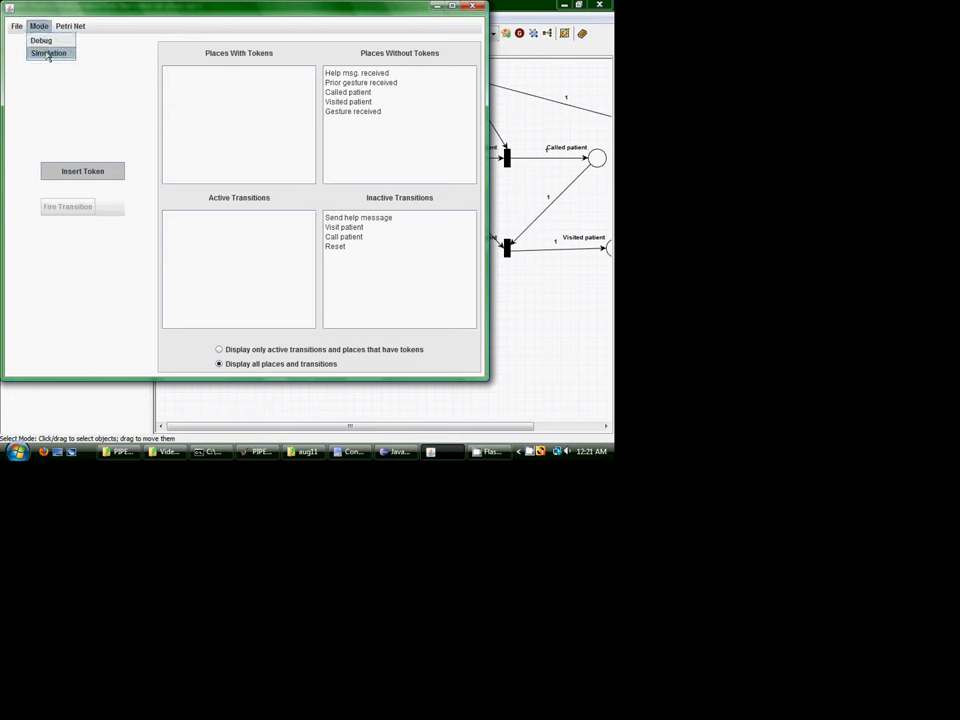
left_click(48, 54)
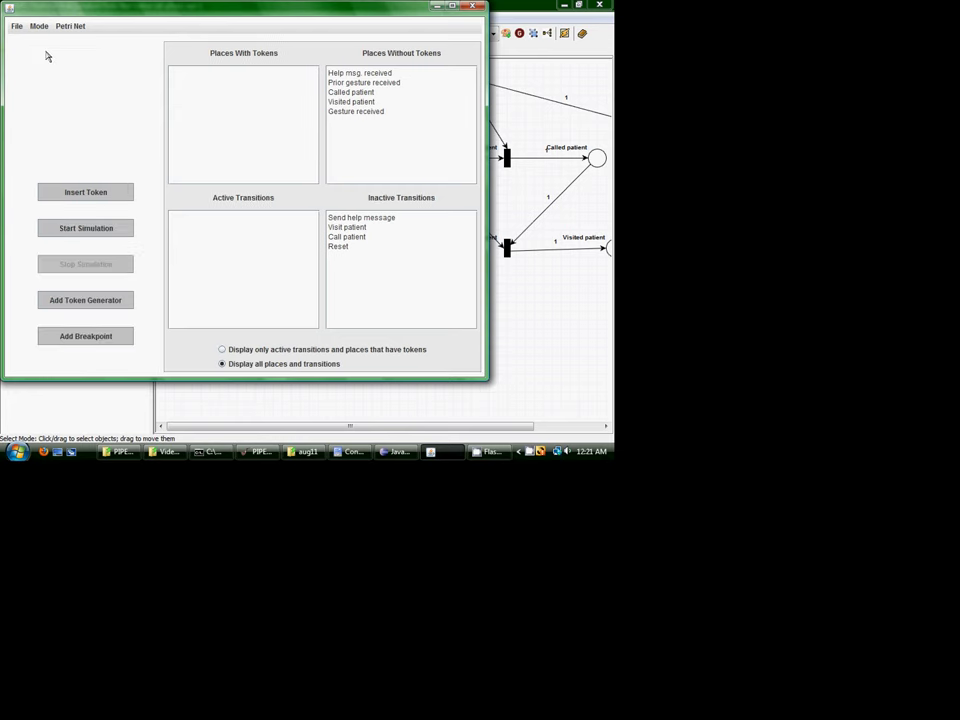
left_click(89, 200)
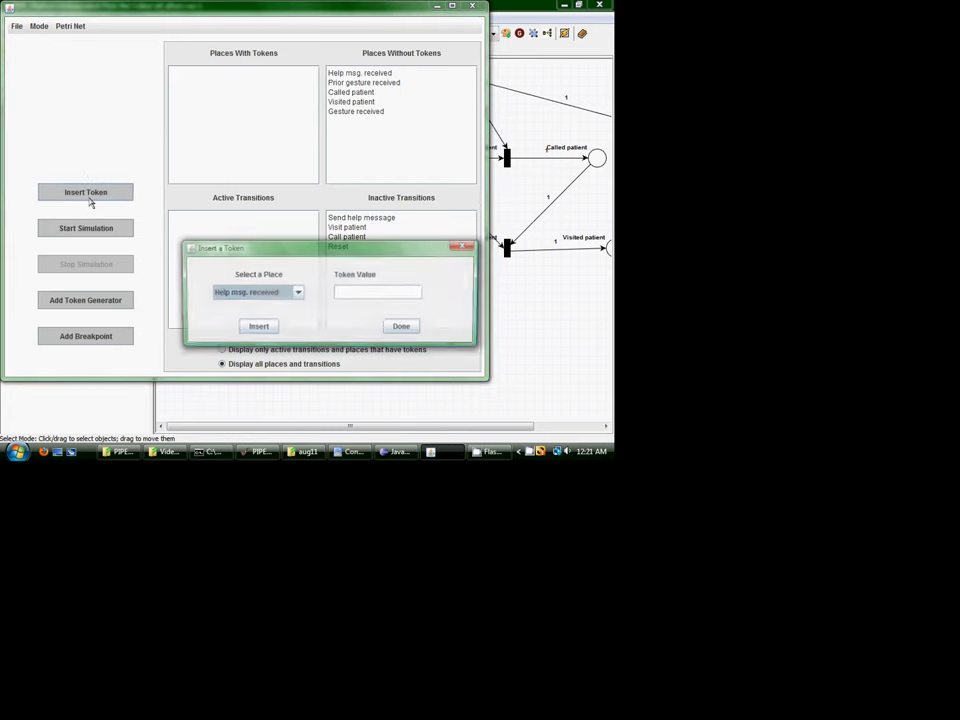
left_click(298, 293)
left_click(279, 350)
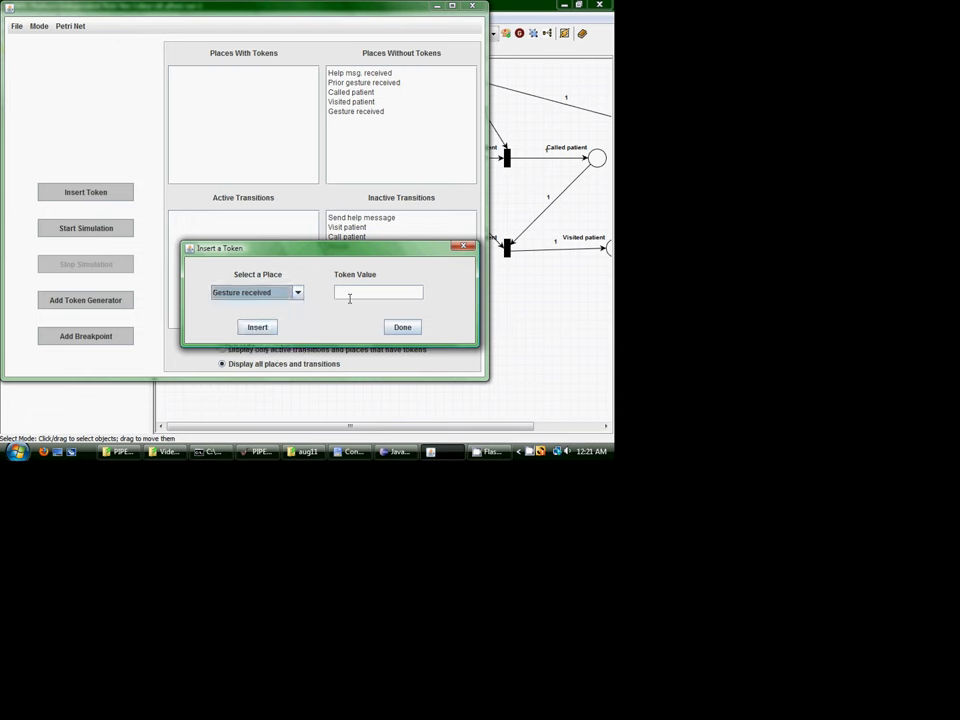
left_click(351, 295)
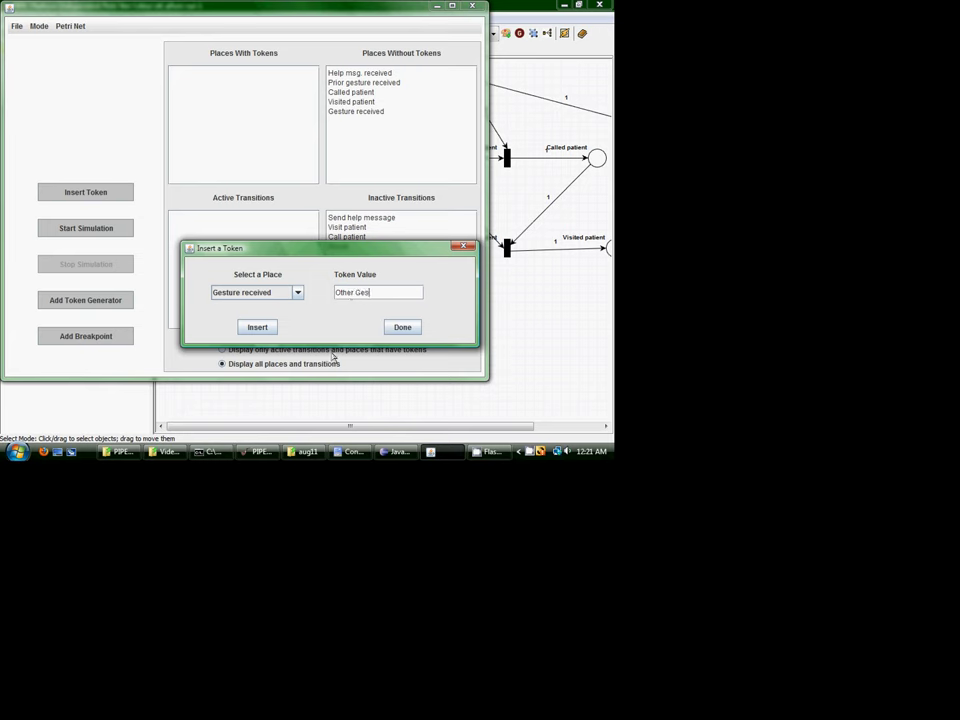
type("Gesture")
left_click(257, 327)
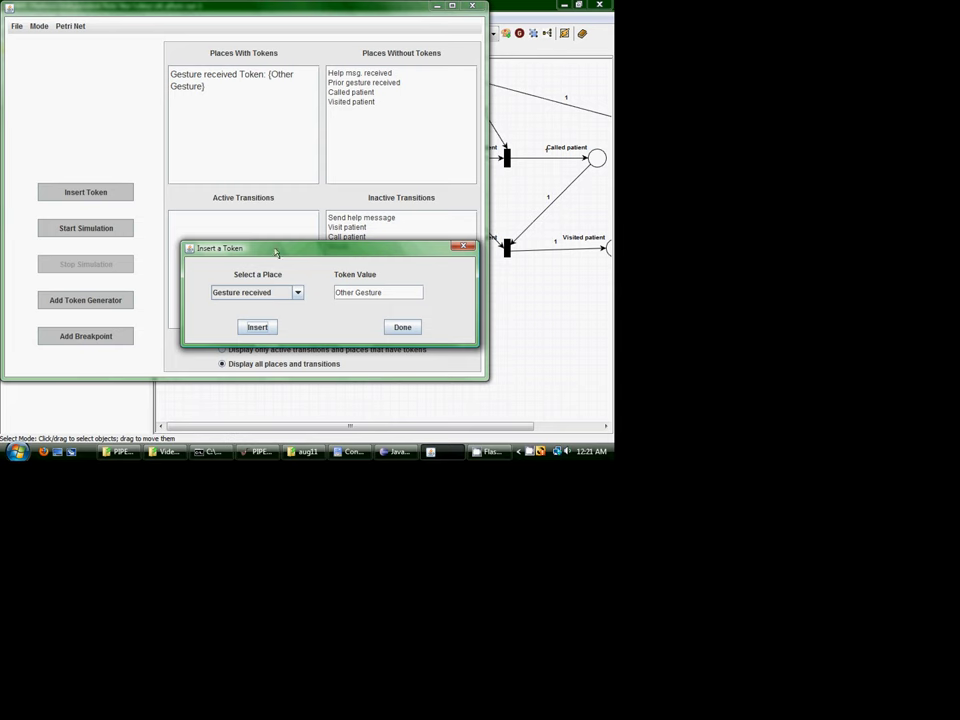
Insert two tokens with the value Help Gesture into the Gesture received place.
left_click_drag(275, 250, 390, 83)
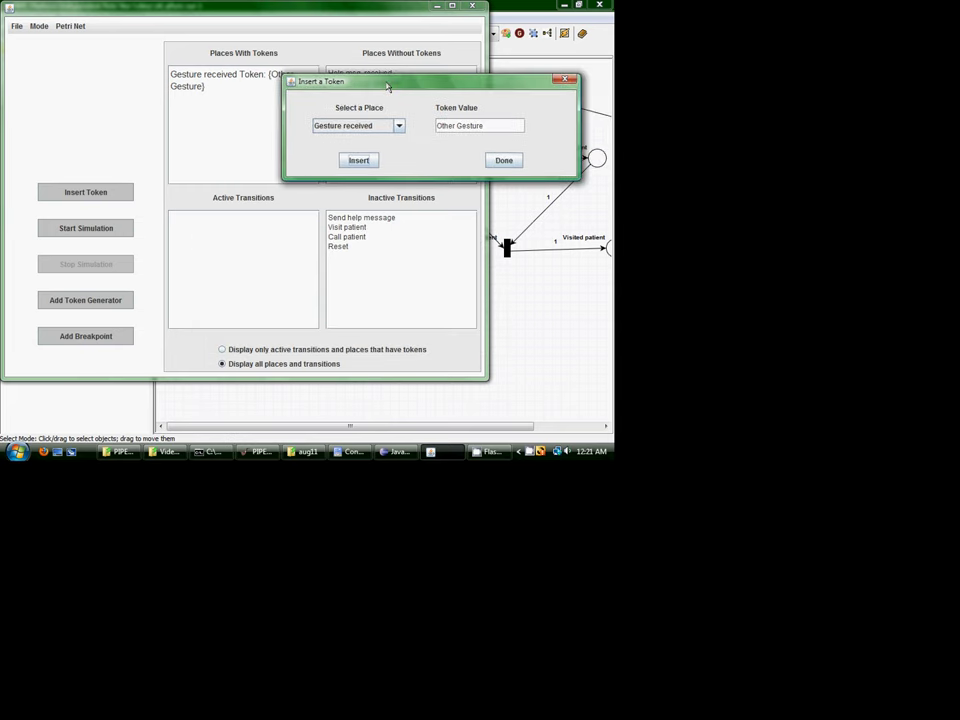
double_click(449, 126)
type("Help")
left_click(358, 160)
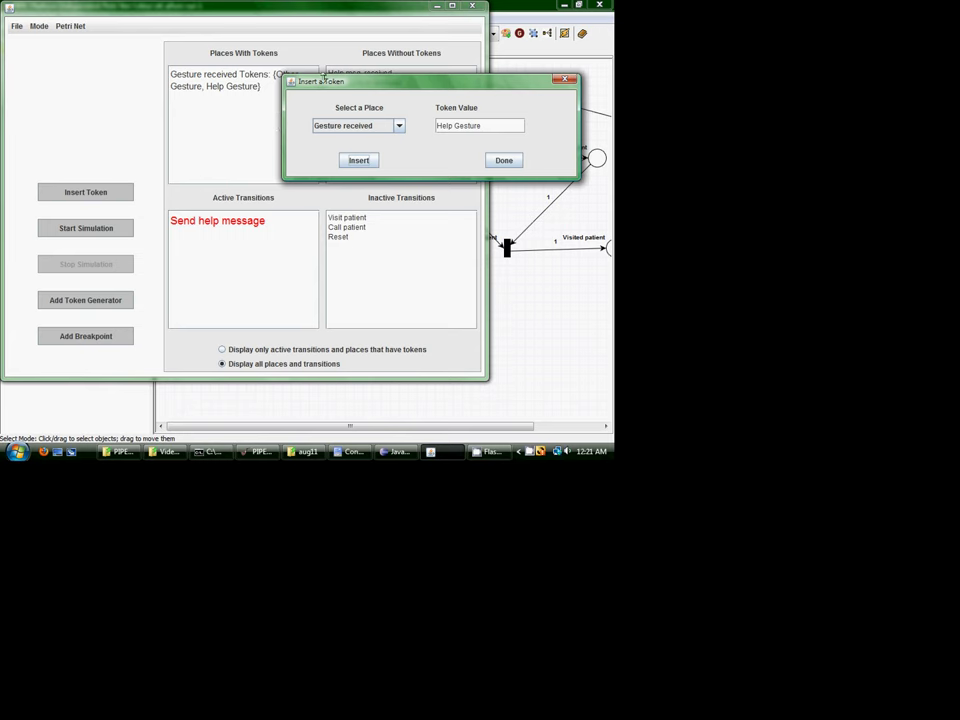
left_click_drag(324, 77, 367, 119)
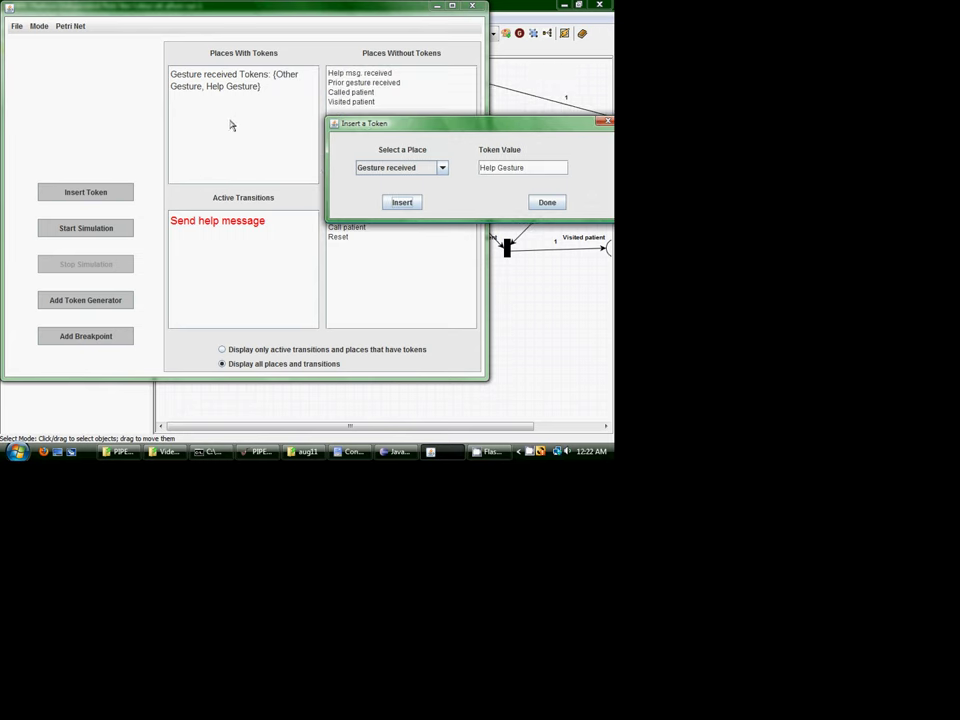
left_click_drag(464, 123, 404, 153)
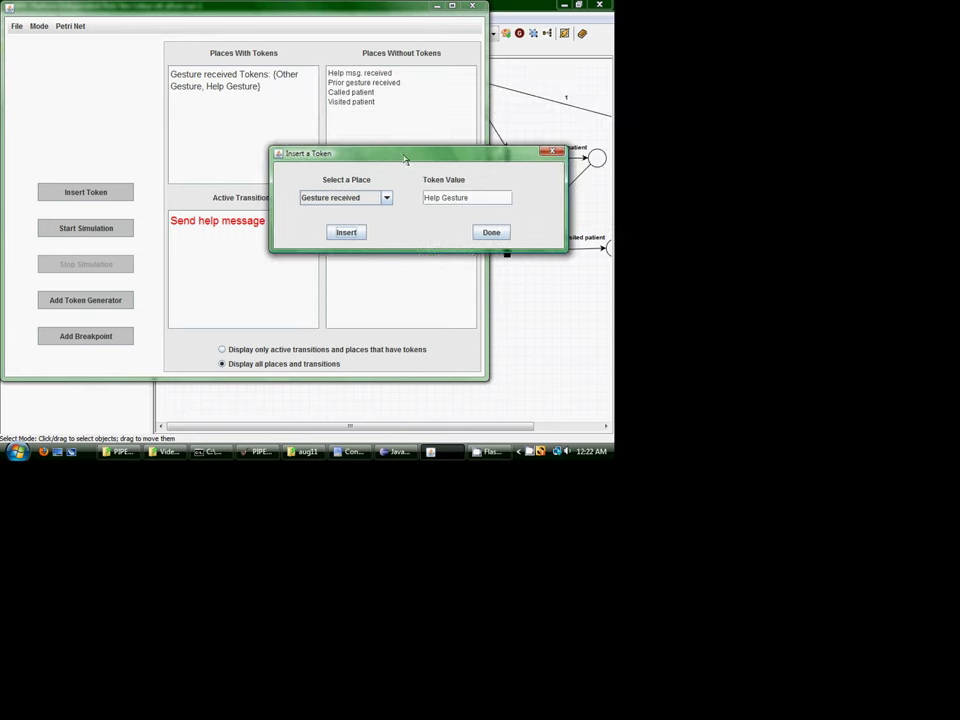
left_click(345, 232)
left_click(491, 232)
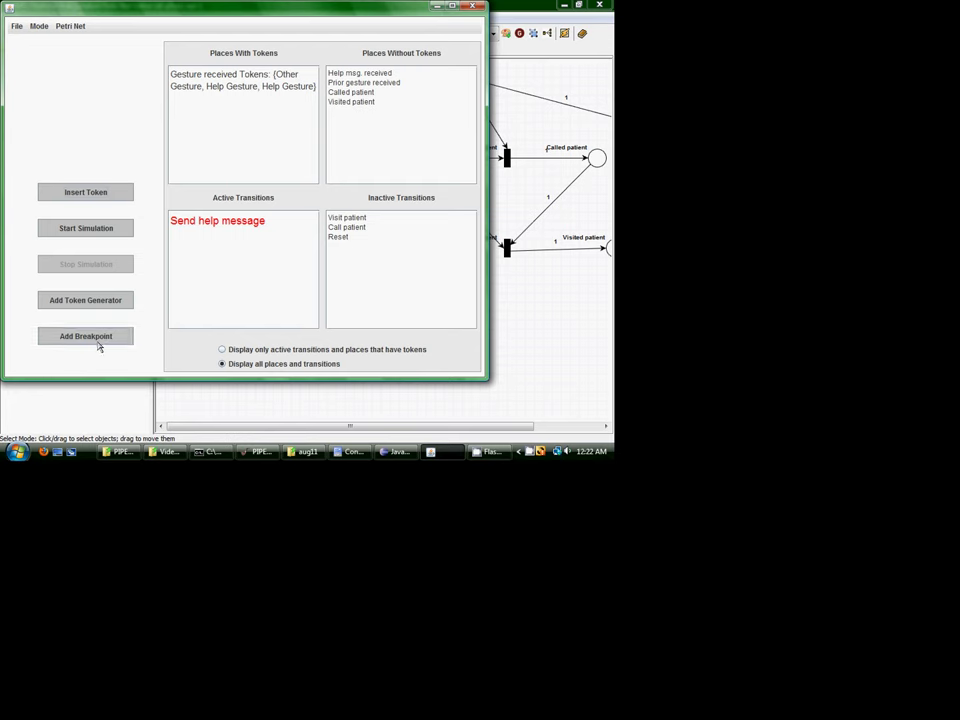
Insert one Help Gesture token into the Prior gesture received place.
left_click(86, 191)
left_click(335, 198)
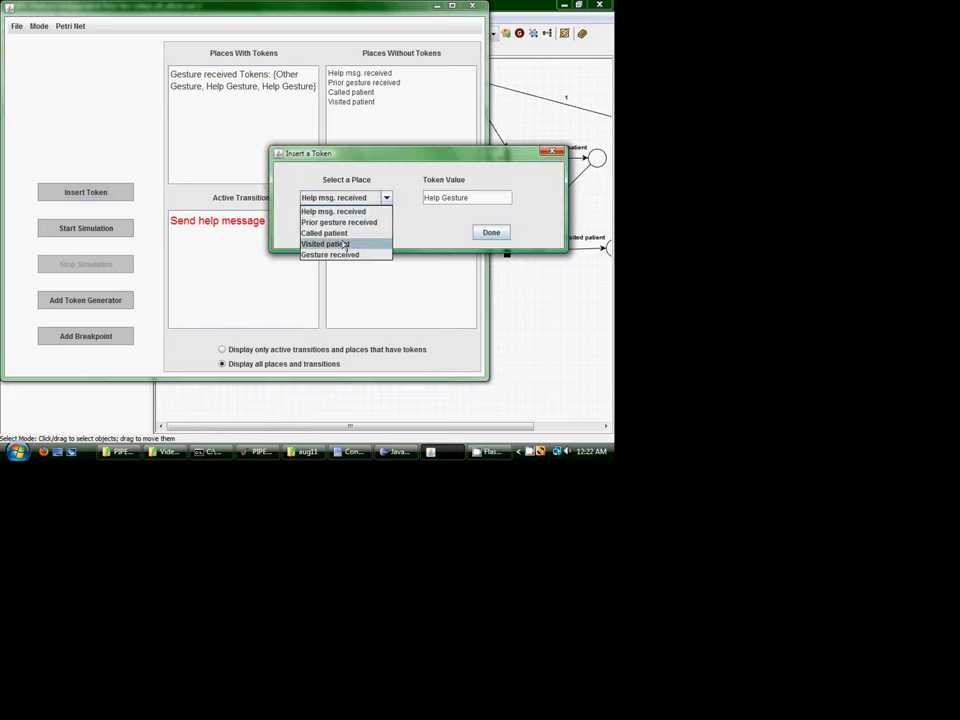
left_click(345, 222)
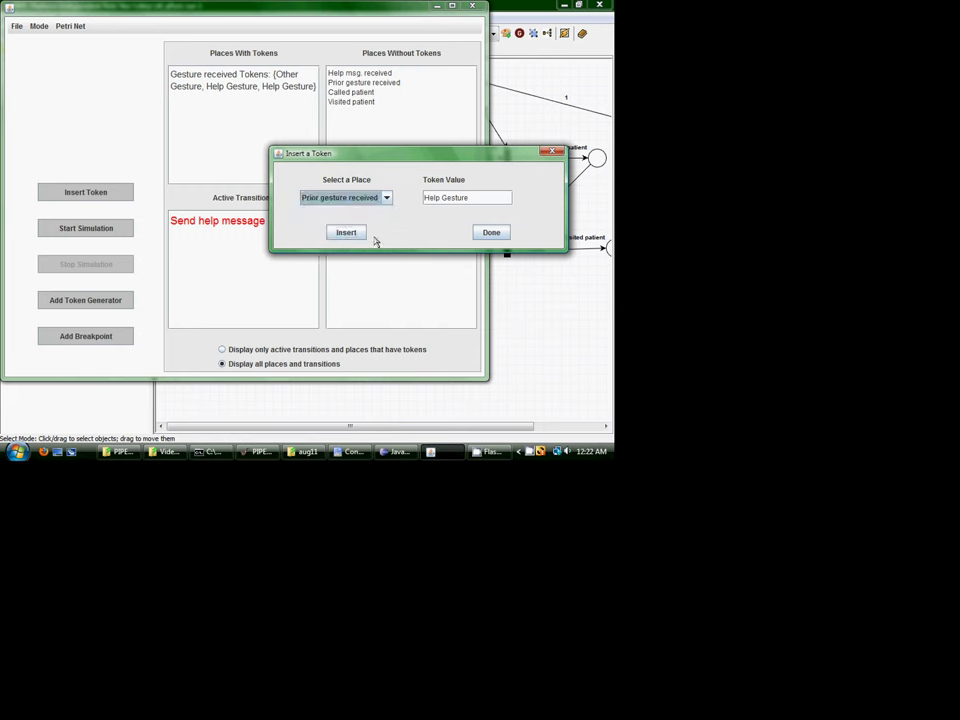
left_click(343, 231)
left_click(491, 232)
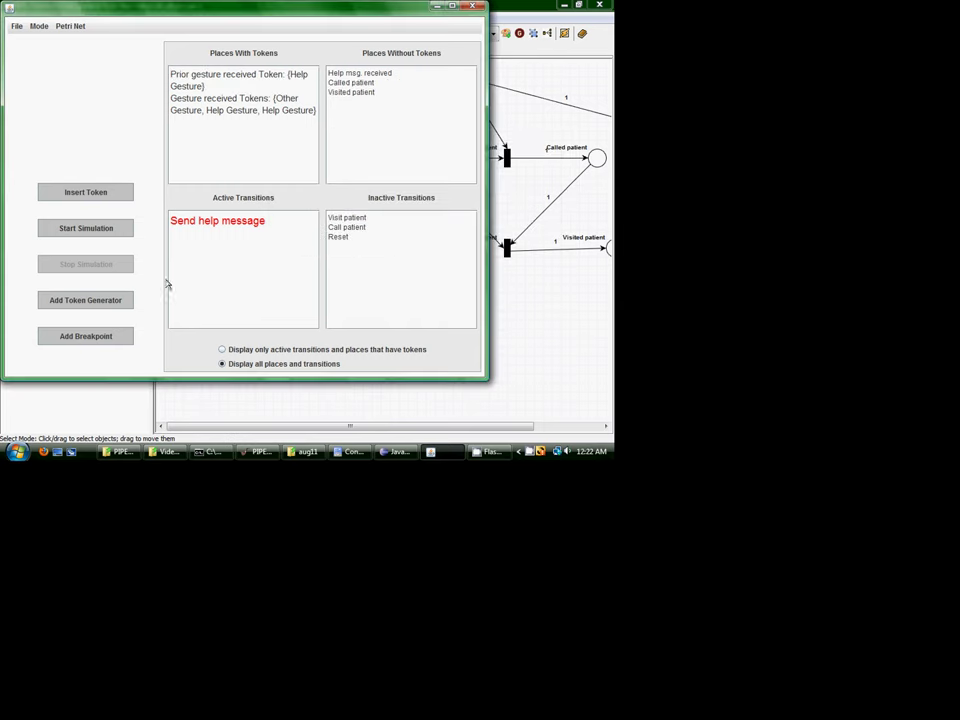
Add a breakpoint defined by active transitions for the Call patient transition.
left_click(116, 341)
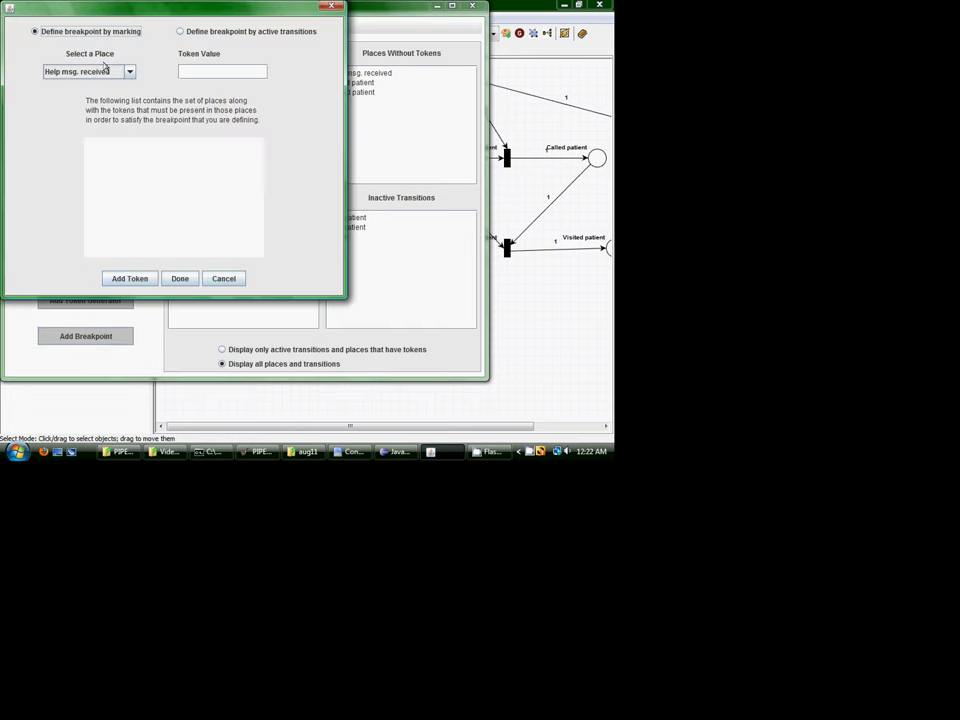
left_click(181, 31)
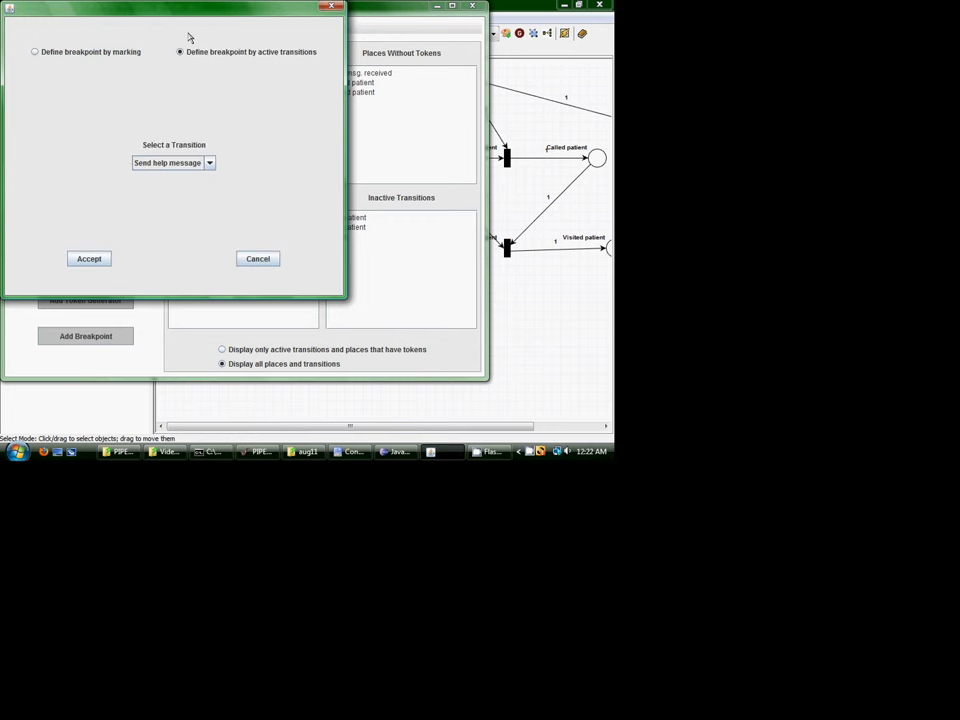
left_click(209, 163)
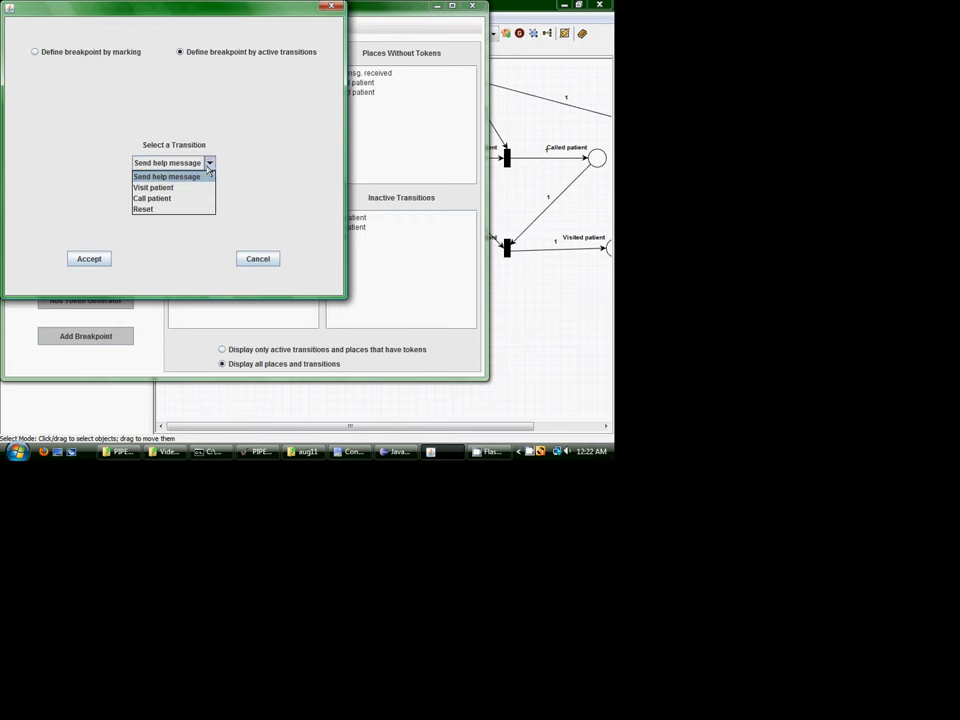
left_click(175, 199)
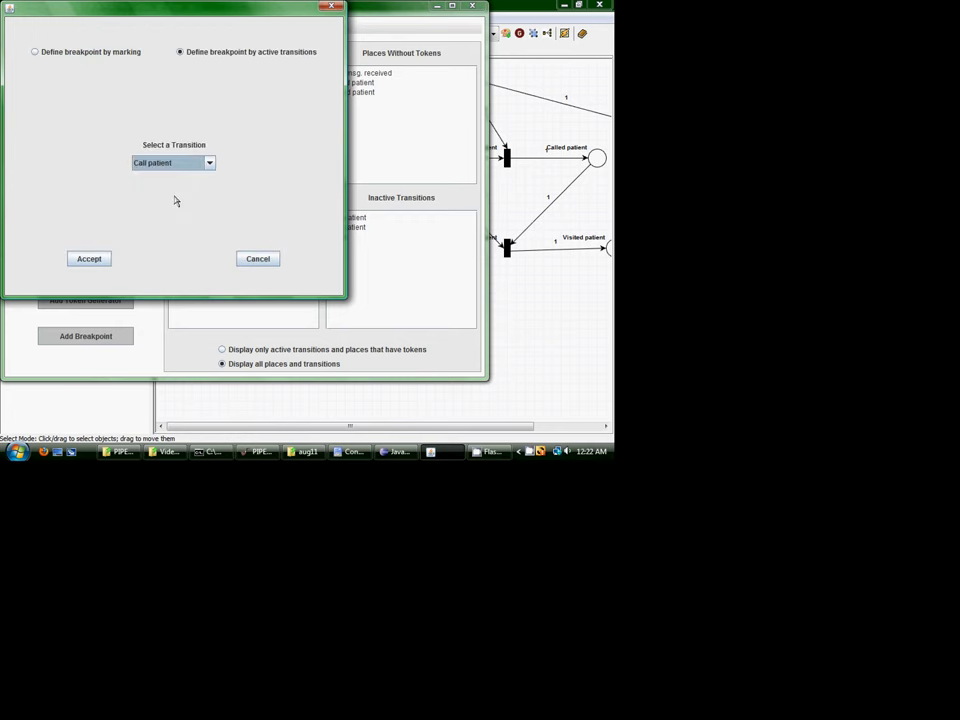
left_click(89, 258)
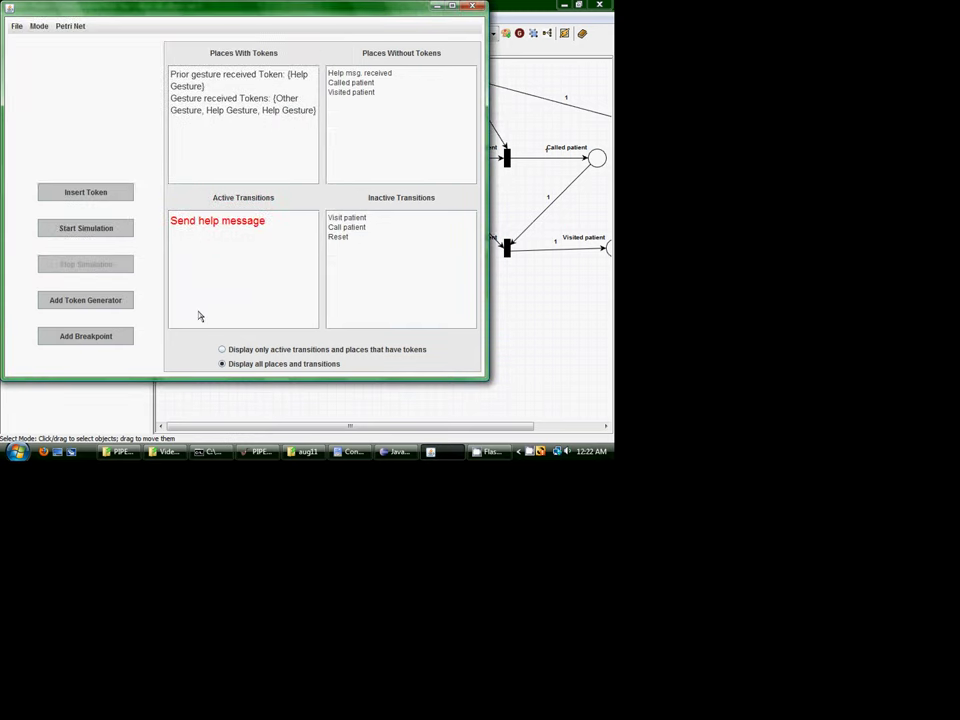
Add a token generator for Gesture received with token value Help Gesture and 3 firings between generations.
left_click(125, 302)
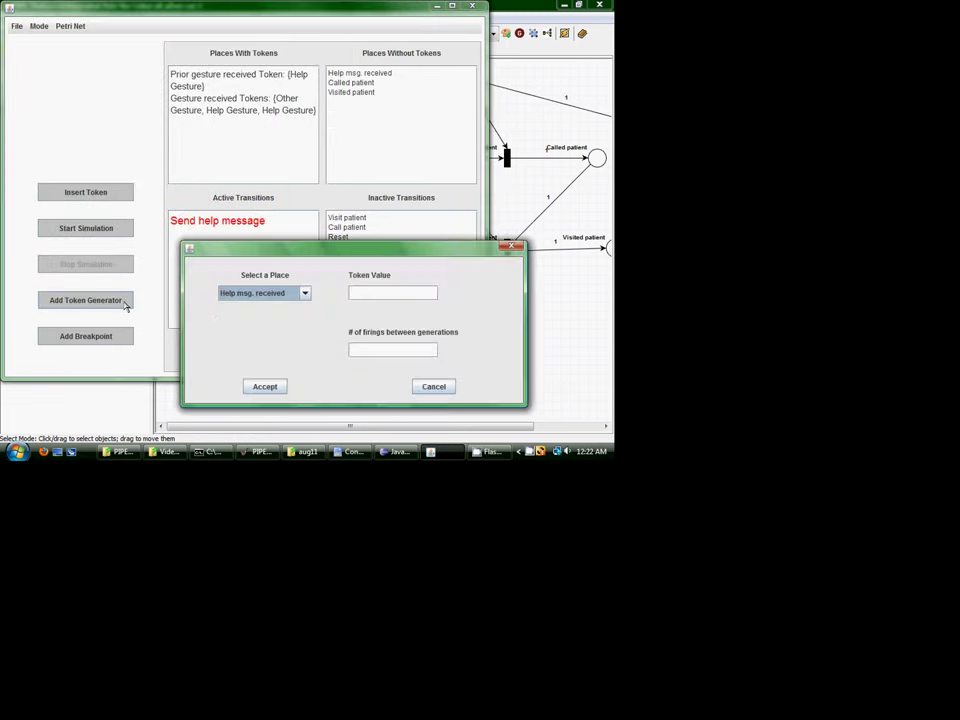
left_click(305, 293)
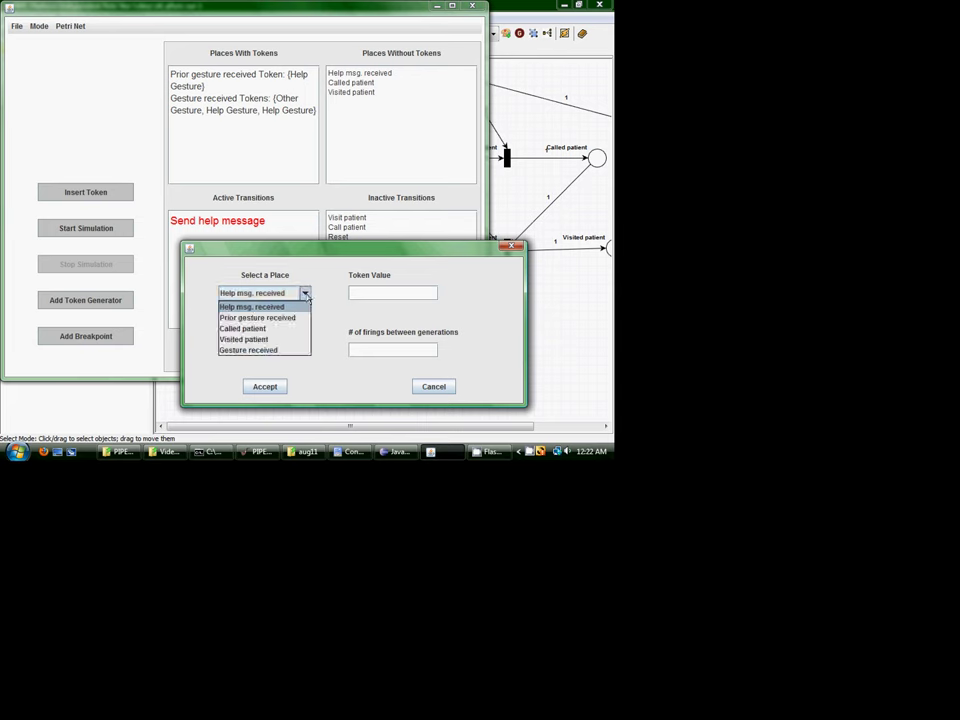
left_click(260, 350)
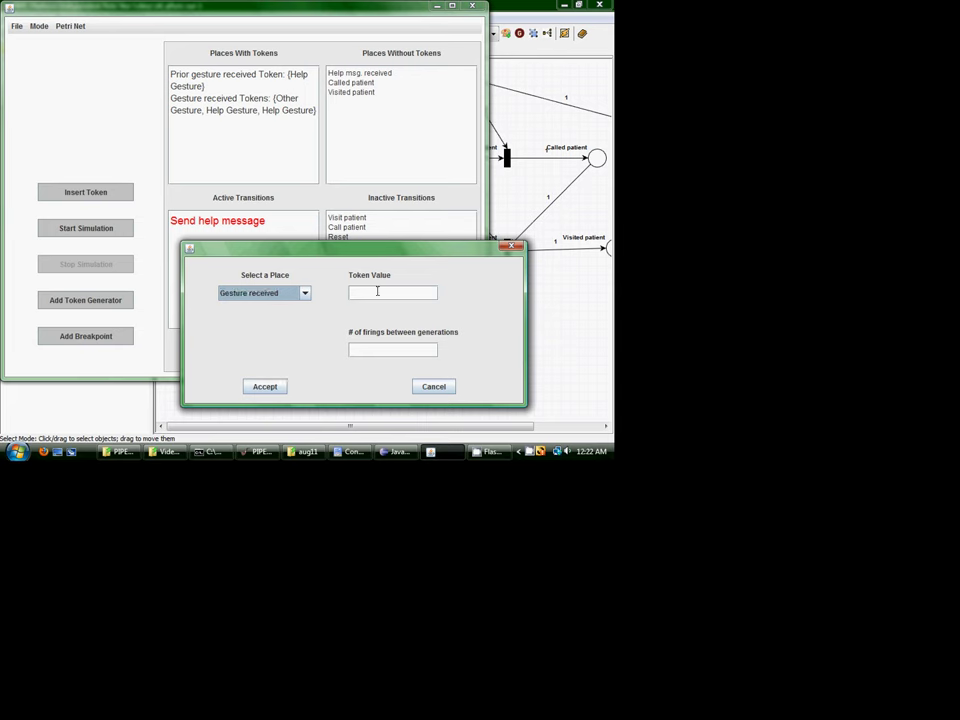
left_click(377, 291)
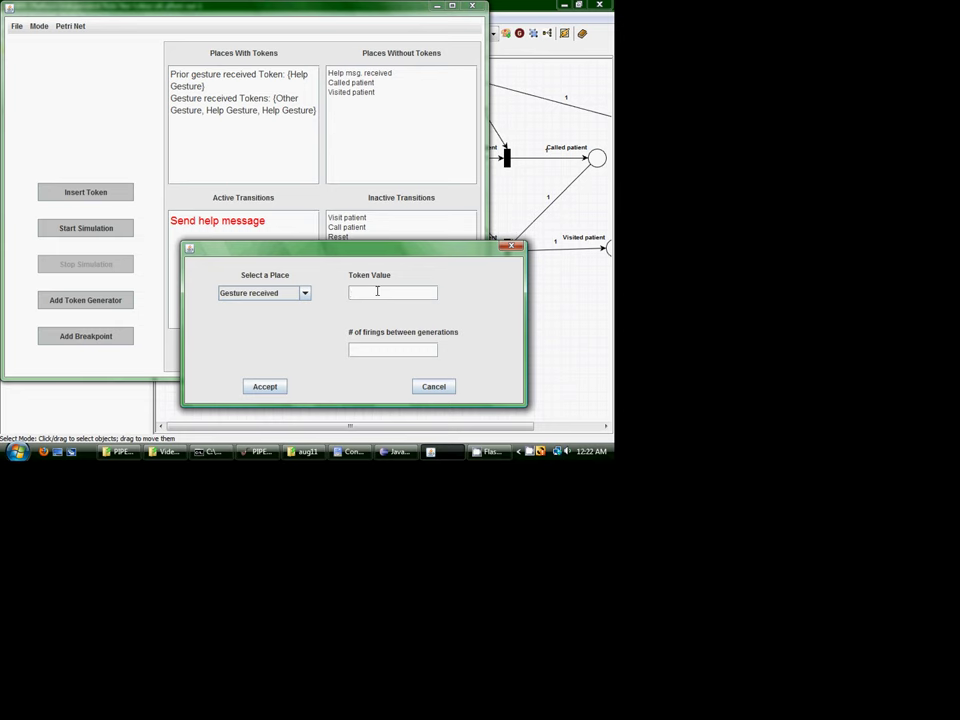
type("Help Gesture")
key("Tab")
type("3")
left_click(268, 389)
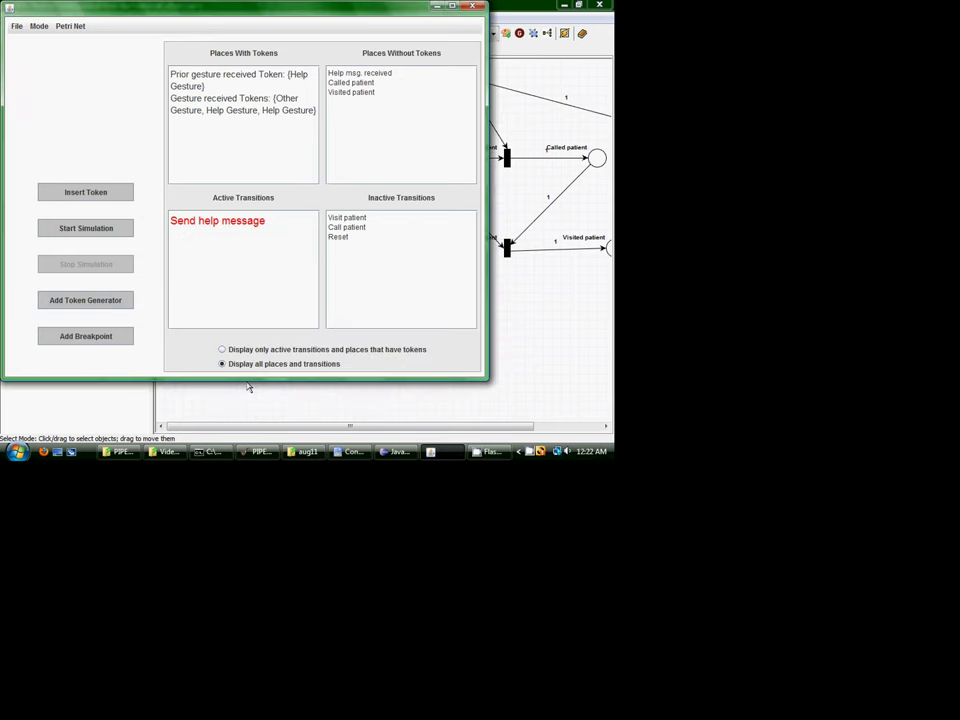
Run the simulation, stopping execution at the breakpoint, and switch to Debug mode.
left_click(111, 236)
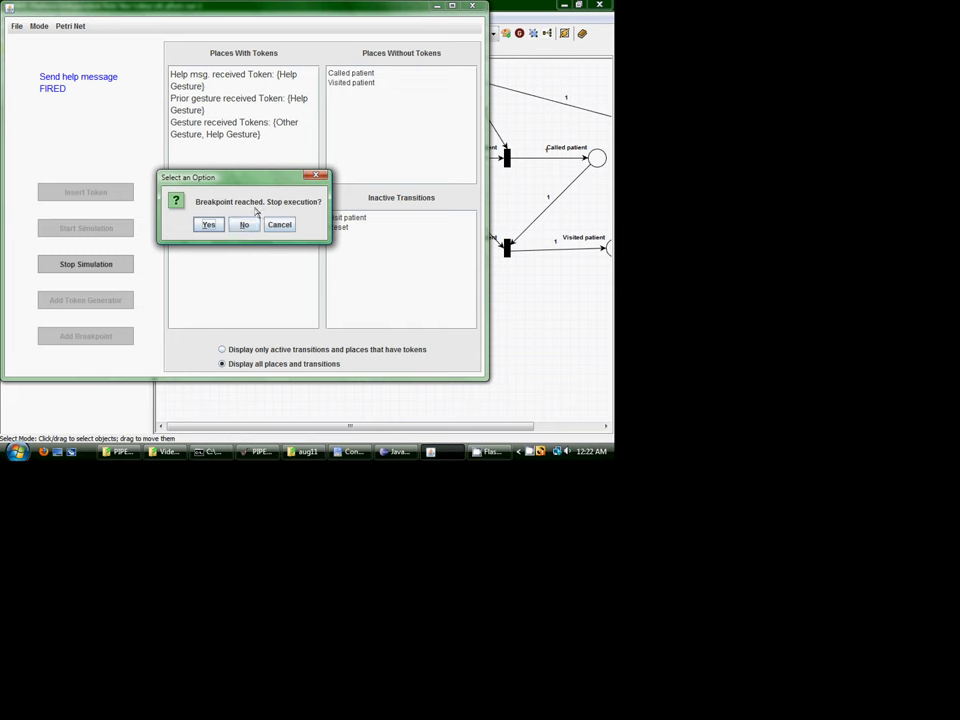
left_click(207, 225)
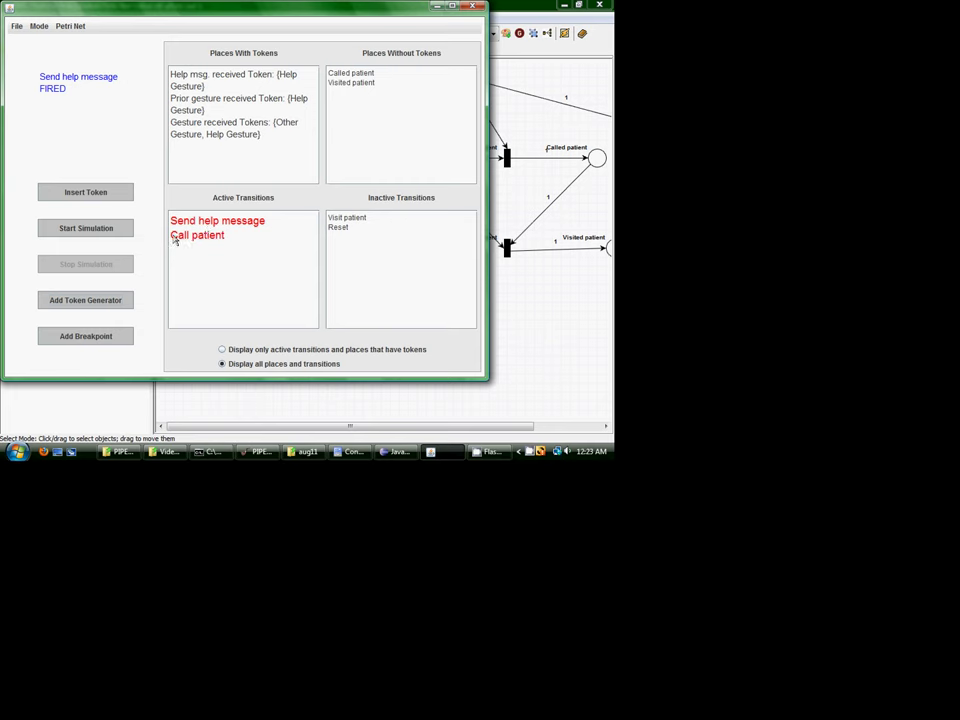
left_click(38, 26)
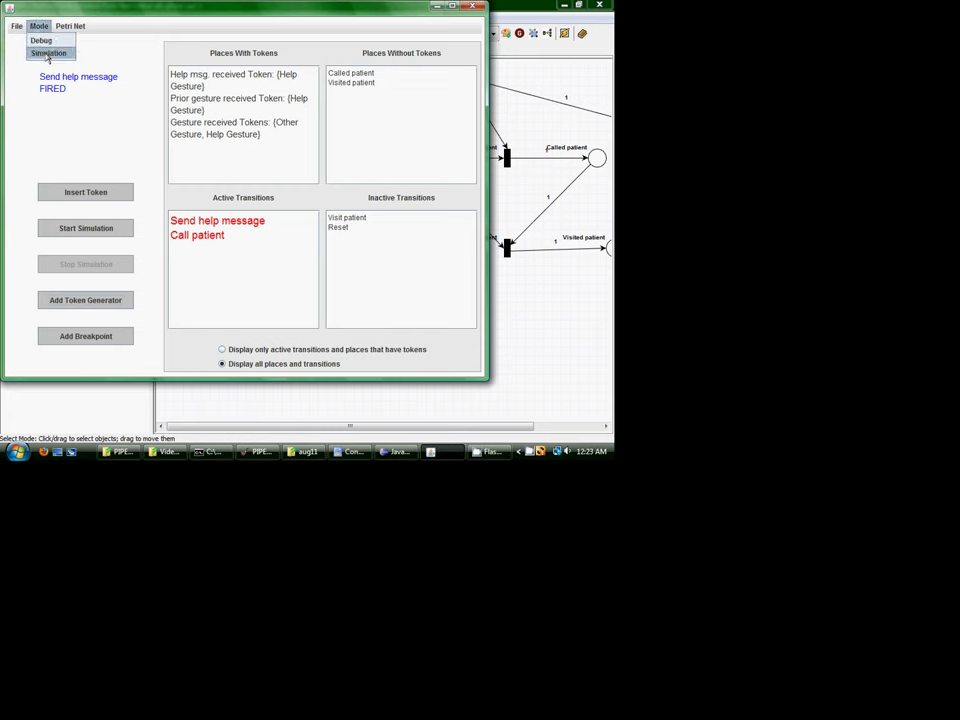
left_click(43, 41)
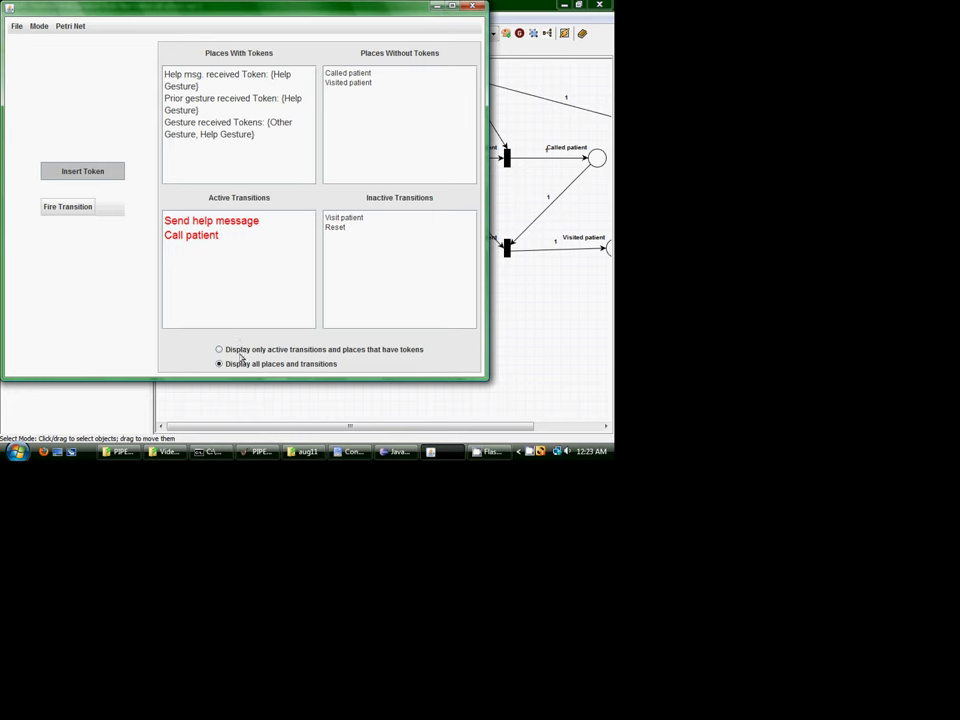
Display only active transitions and places that have tokens, and fire the Call patient transition.
left_click(238, 349)
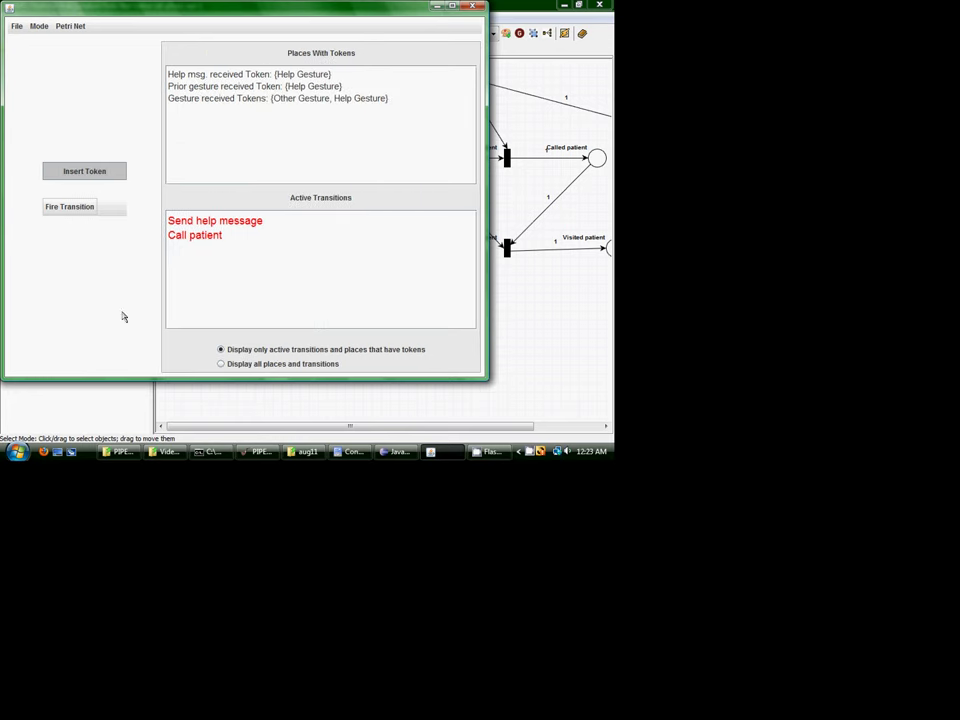
left_click(65, 209)
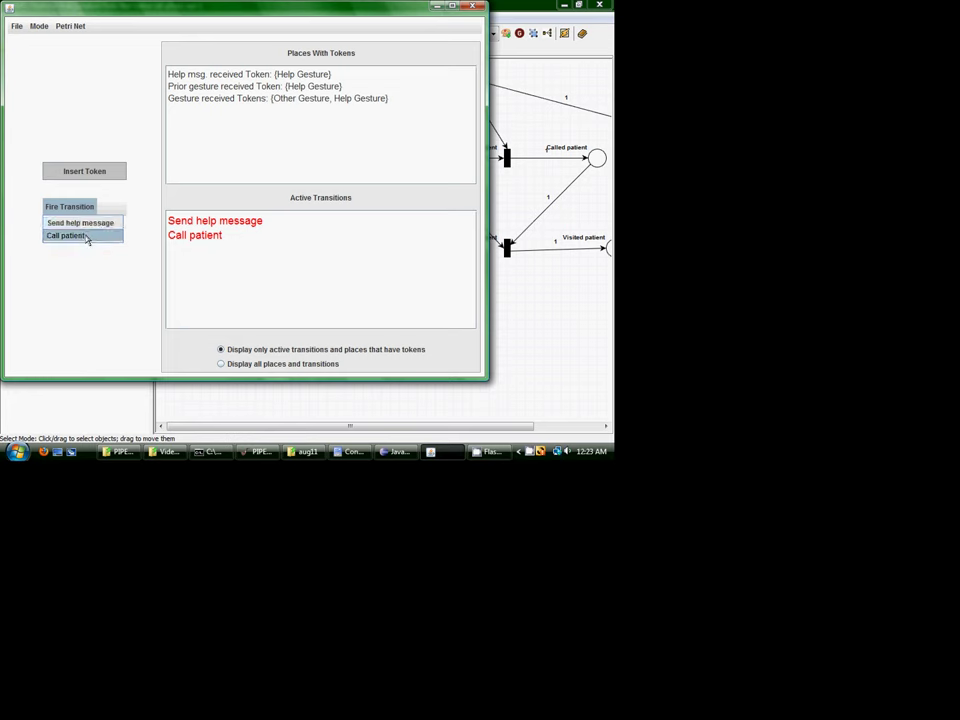
left_click(86, 236)
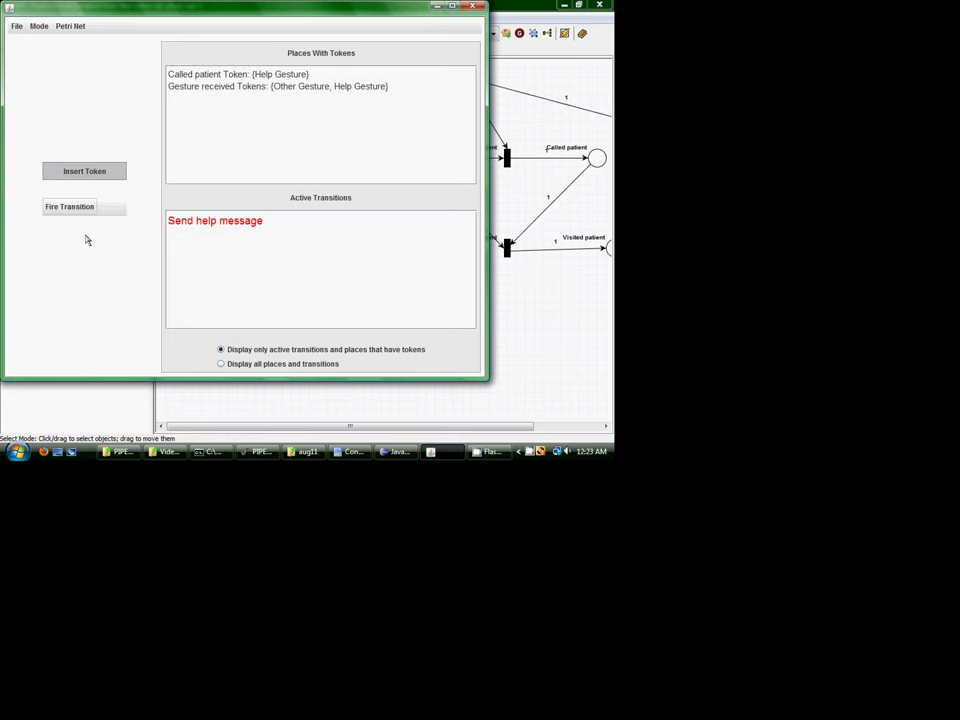
Fire the Send help message transition and switch back to Simulation mode.
left_click(64, 206)
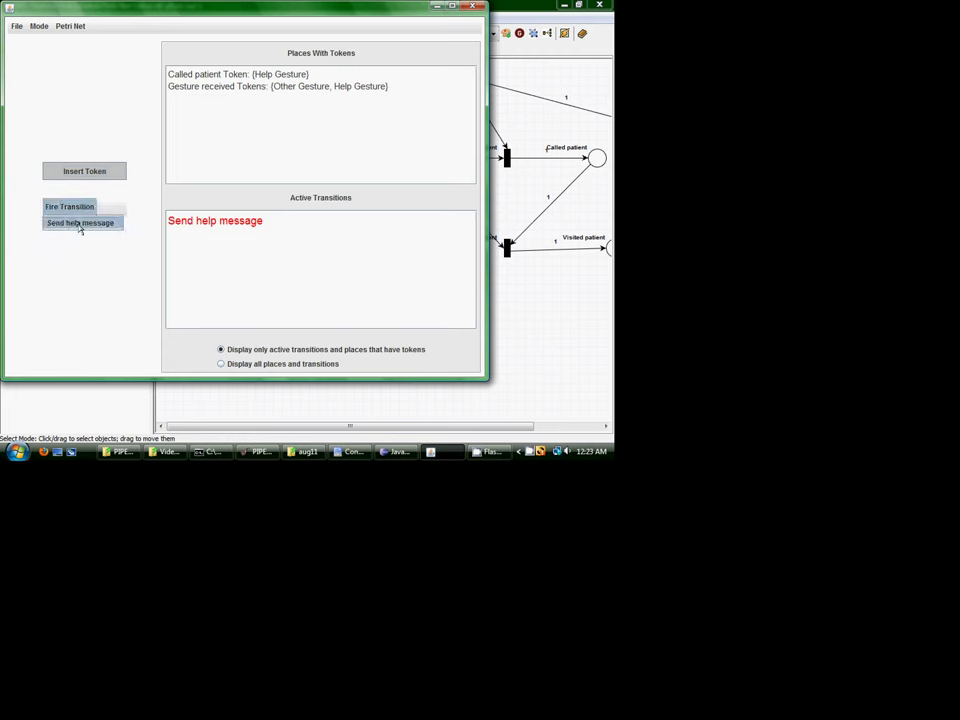
left_click(80, 223)
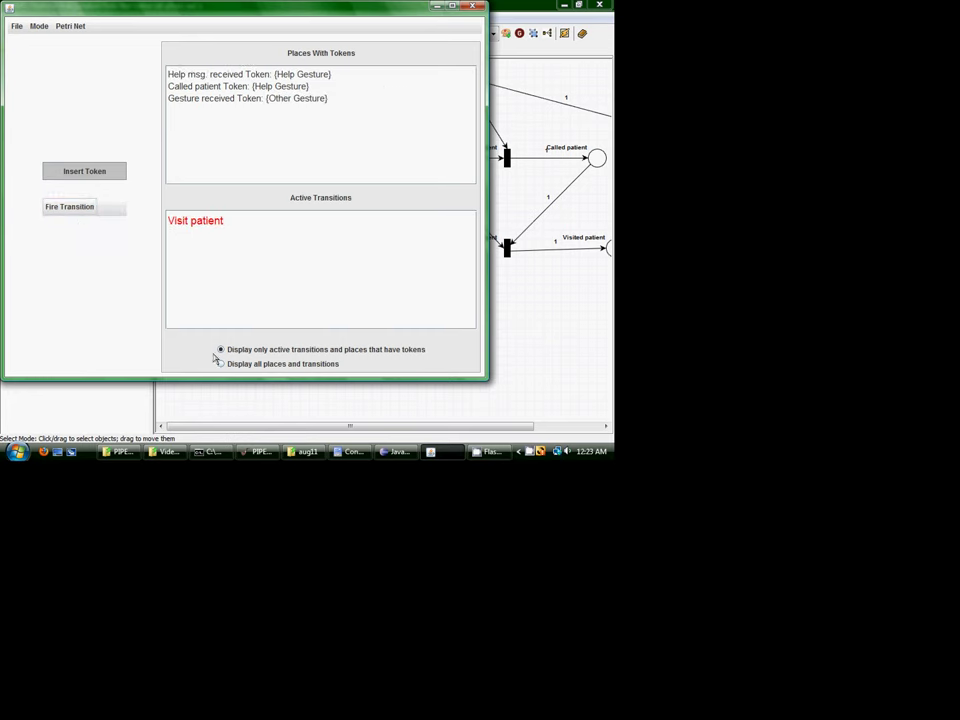
left_click(40, 27)
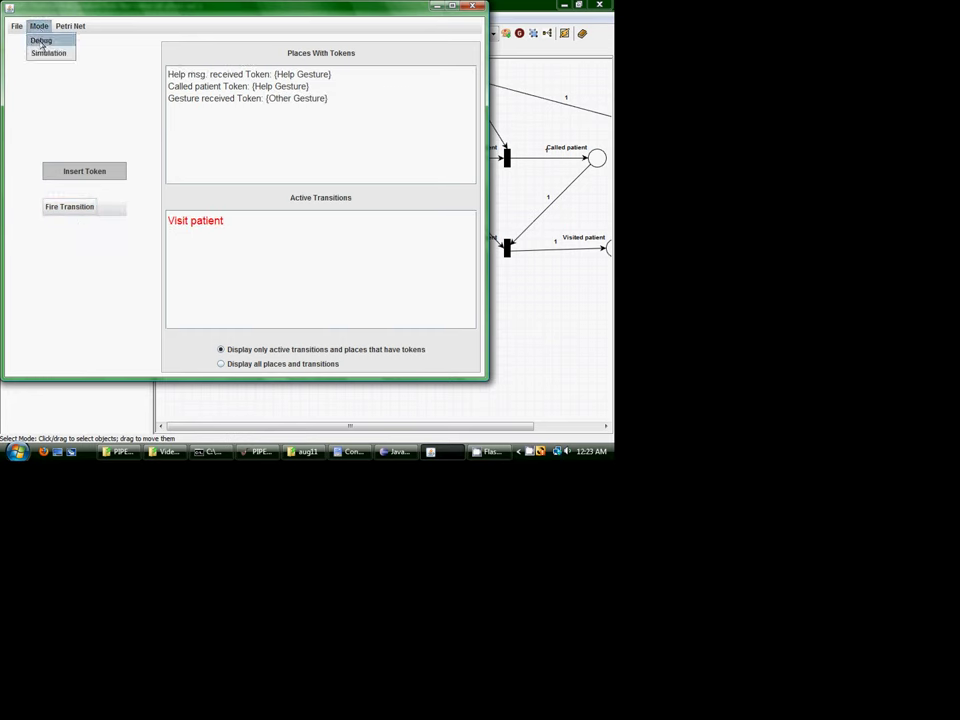
left_click(44, 53)
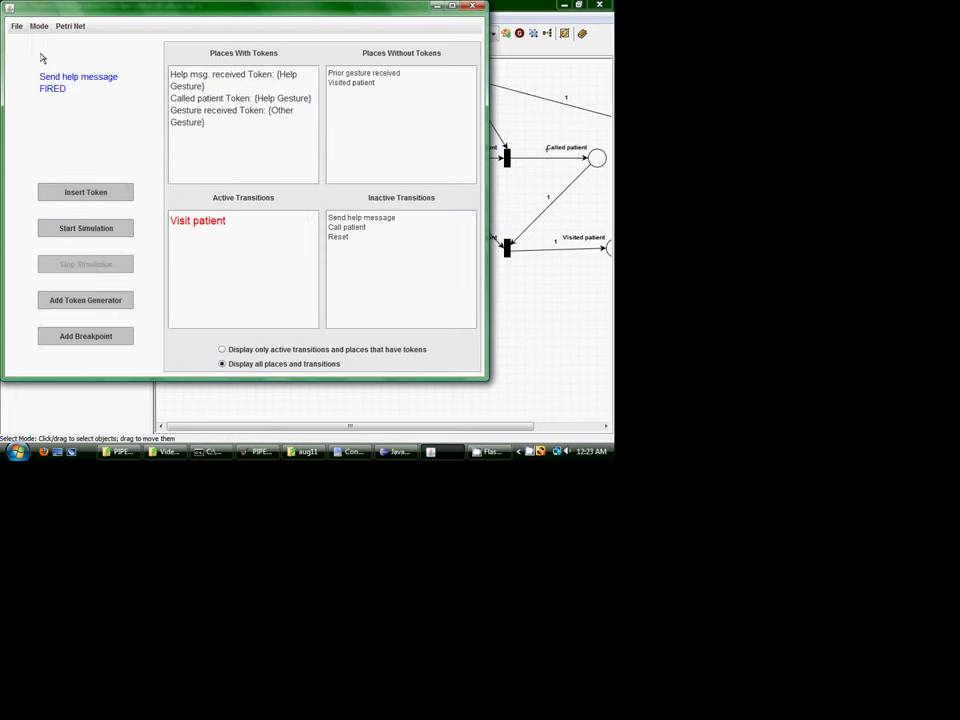
Display only active transitions and places that have tokens, and run the simulation until execution terminates.
left_click(222, 349)
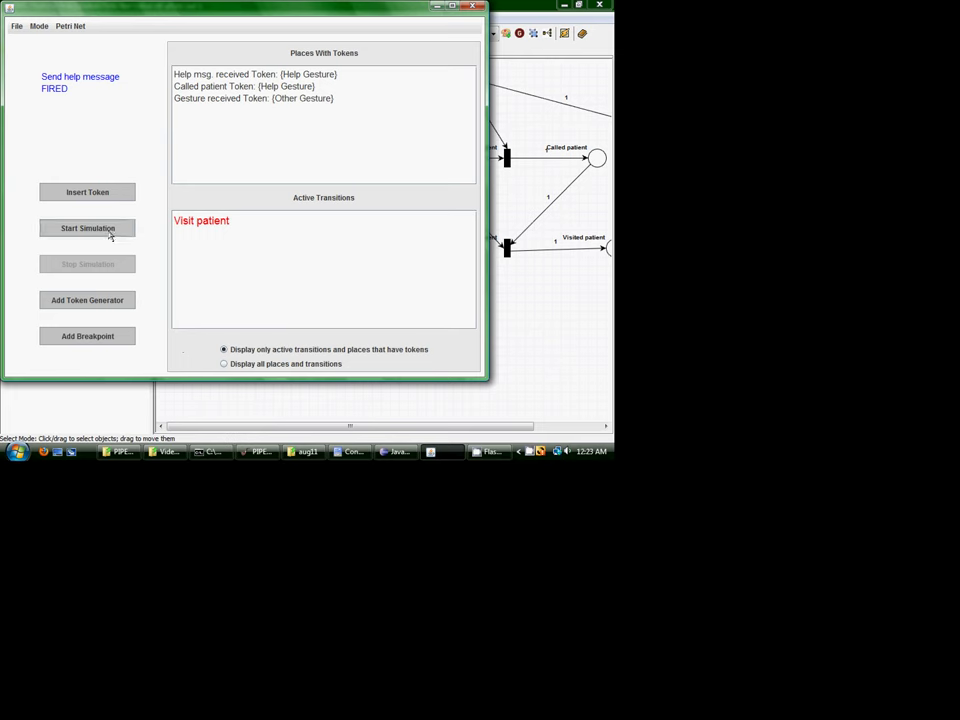
left_click(110, 233)
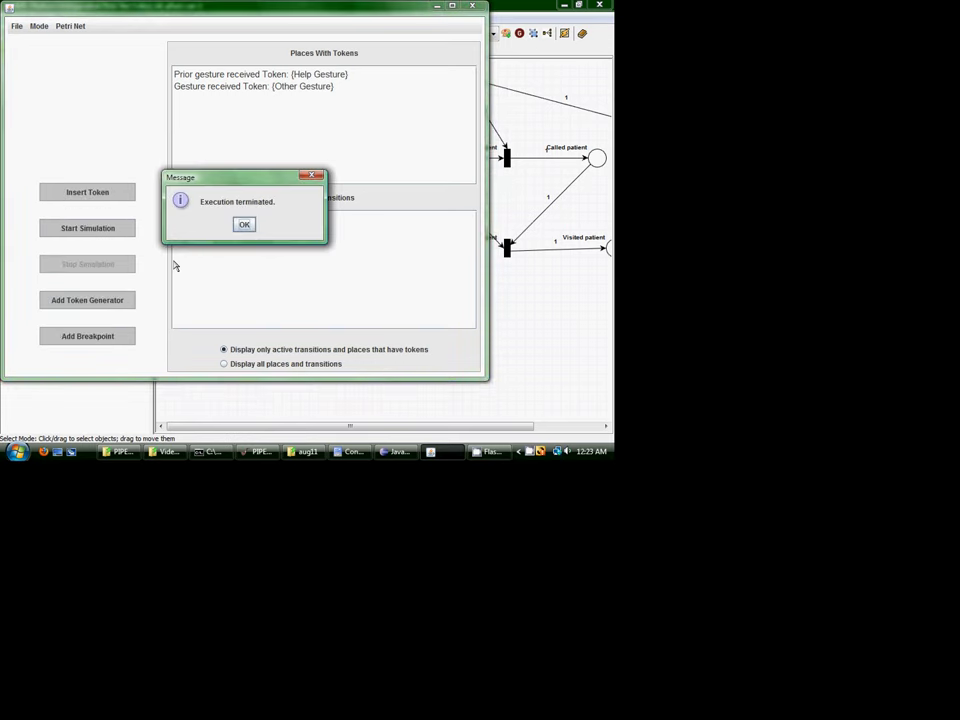
left_click(244, 224)
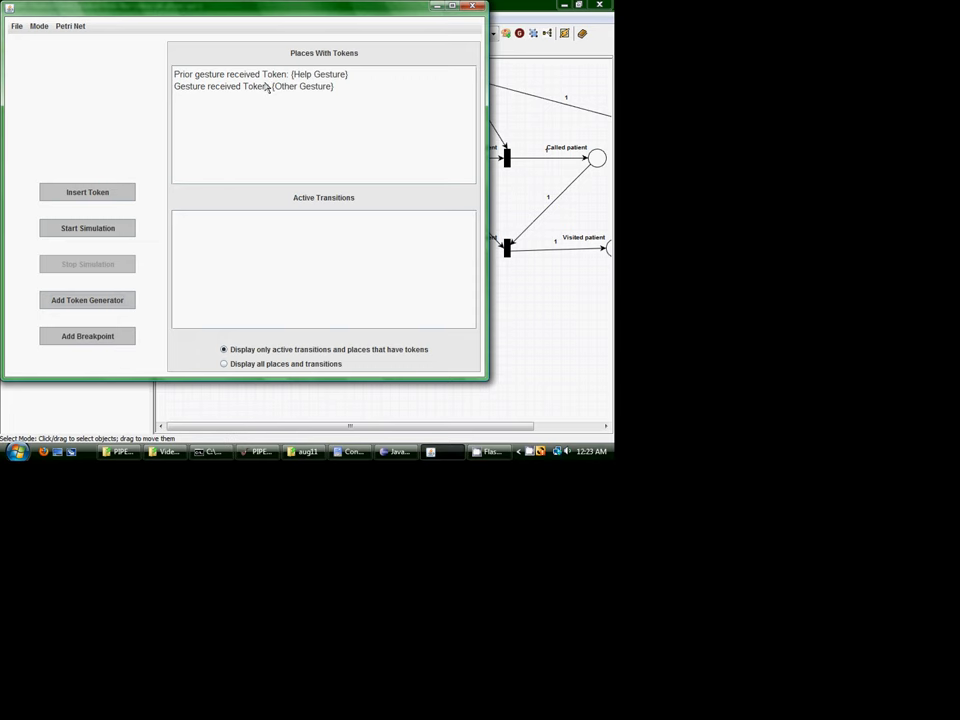
Examine the Petri net diagram in the PIPE editor against the simulator's remaining tokens, and return to the simulator.
left_click(536, 120)
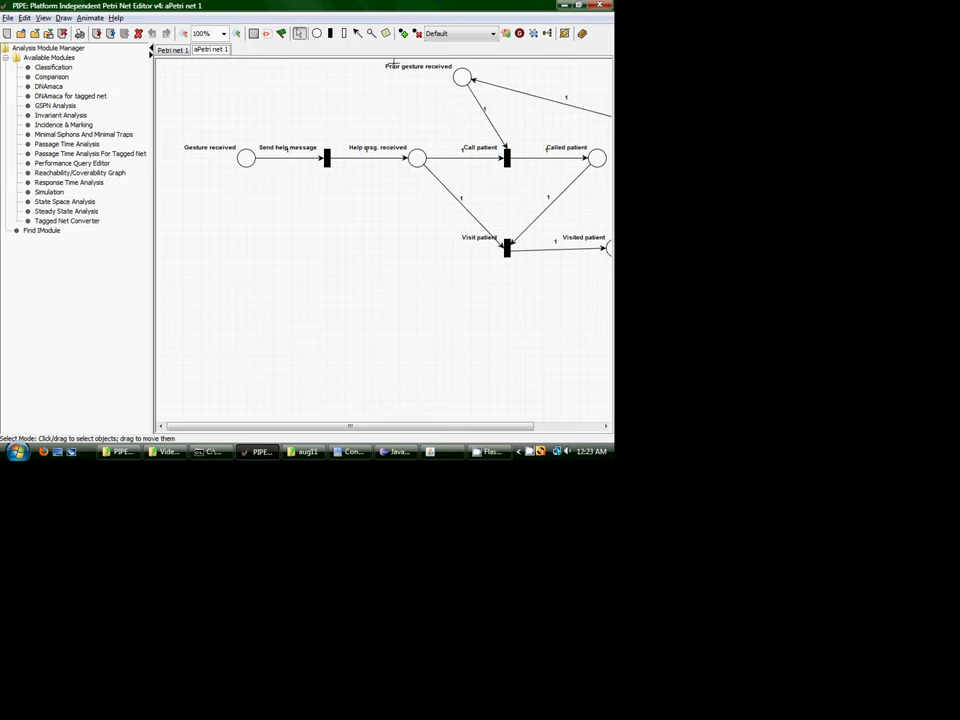
left_click(440, 452)
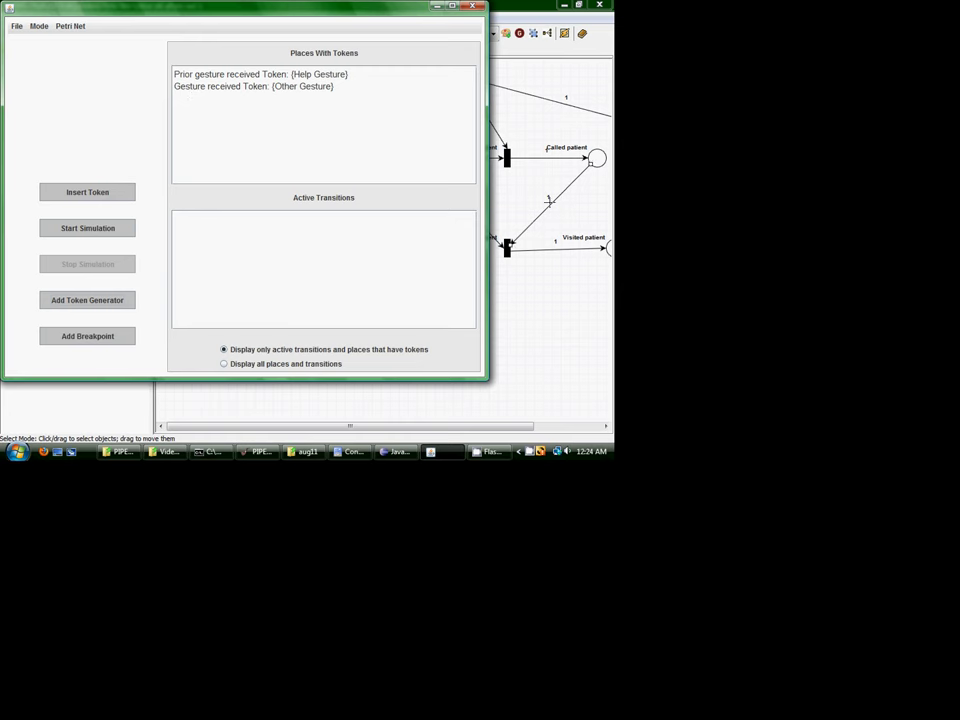
left_click(541, 200)
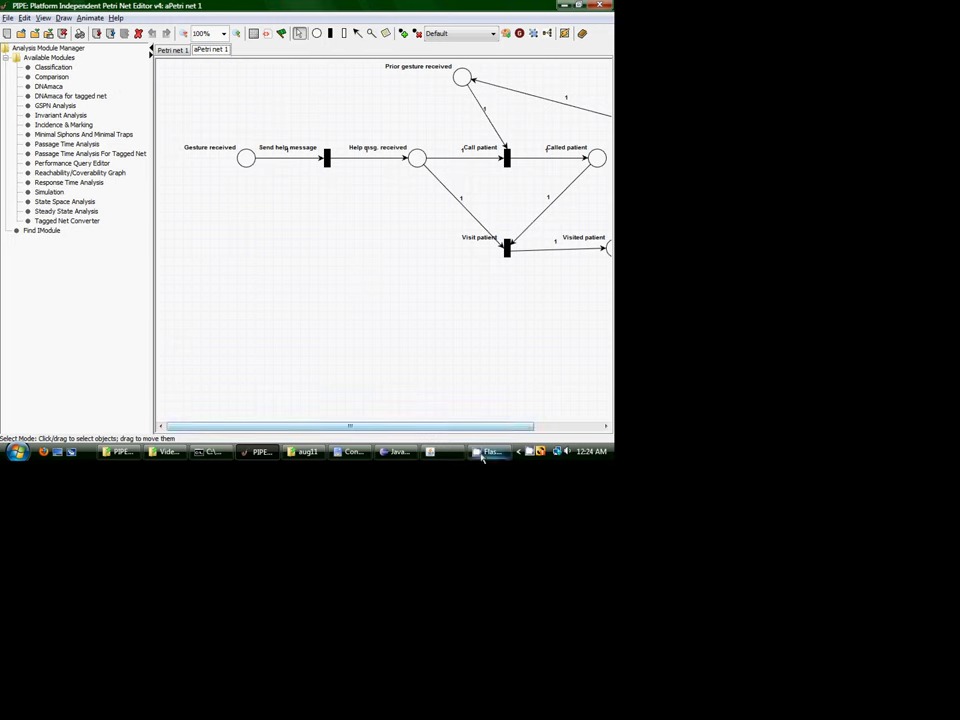
left_click(445, 456)
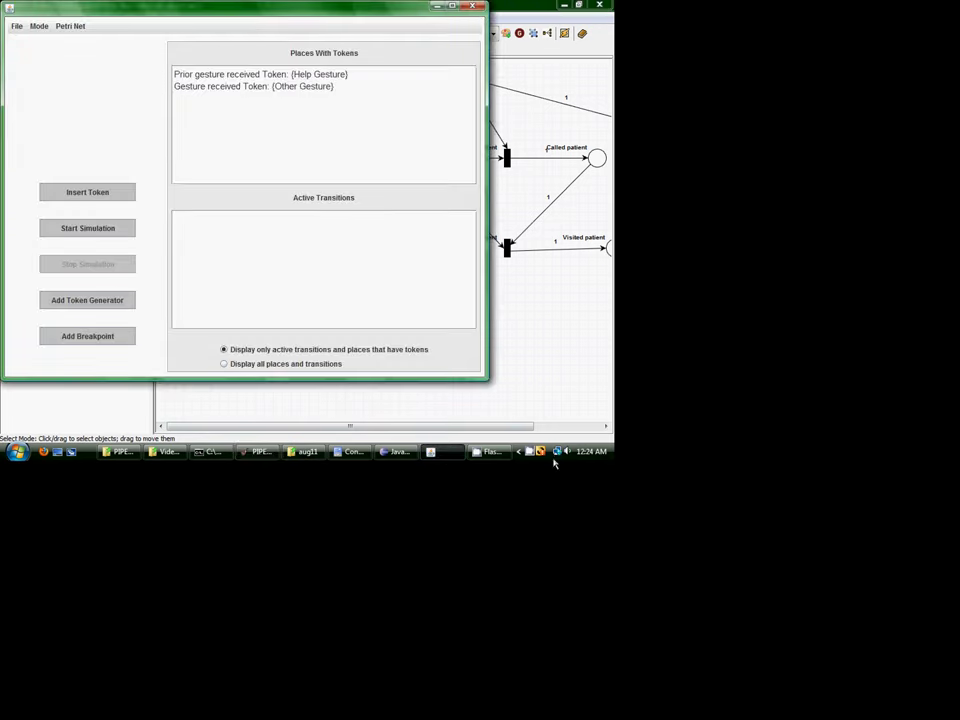